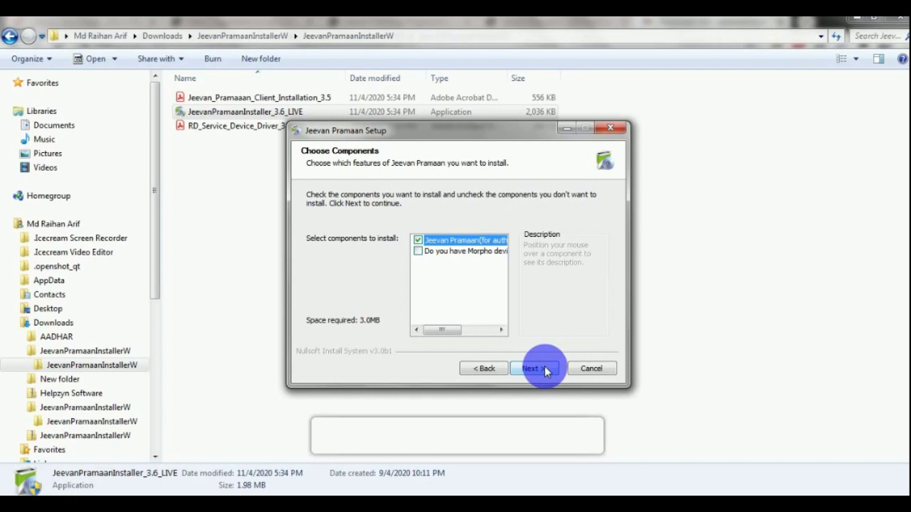
Install Jeevan Pramaan with default components and Program Files folder, then launch it.
left_click(534, 368)
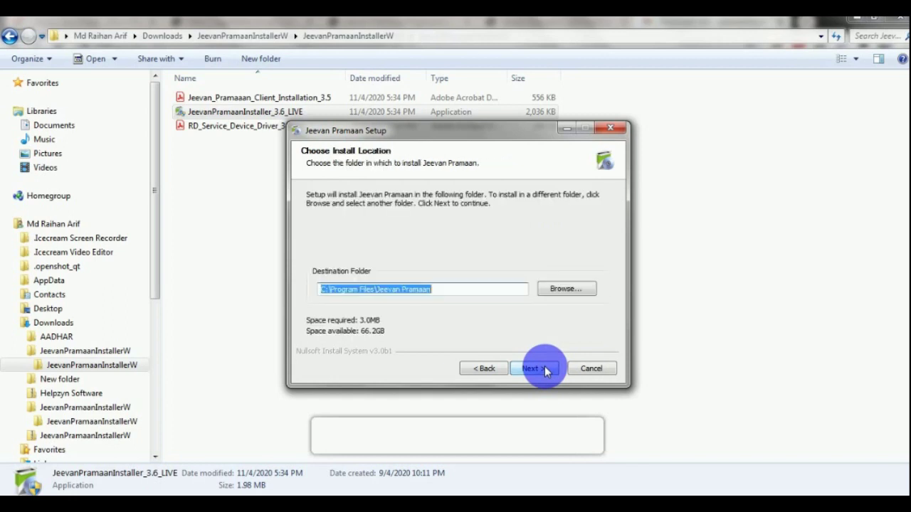
left_click(533, 369)
left_click(536, 369)
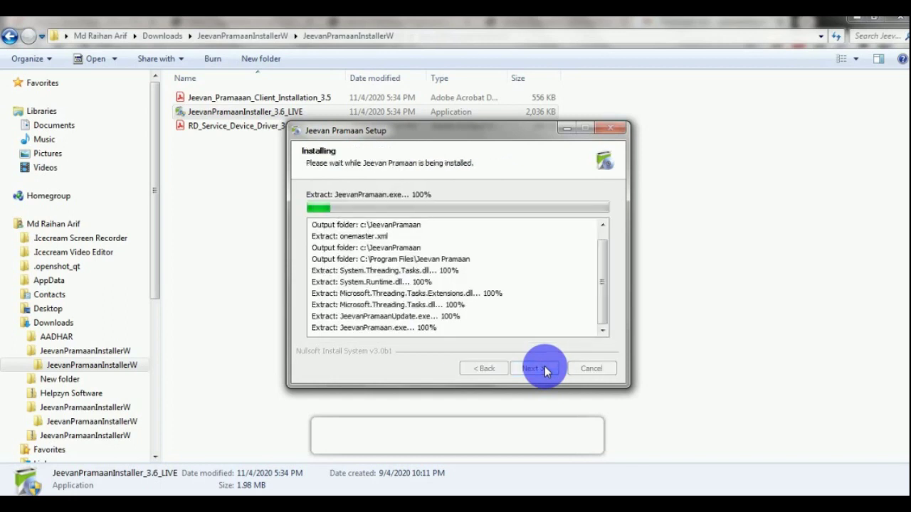
left_click(536, 369)
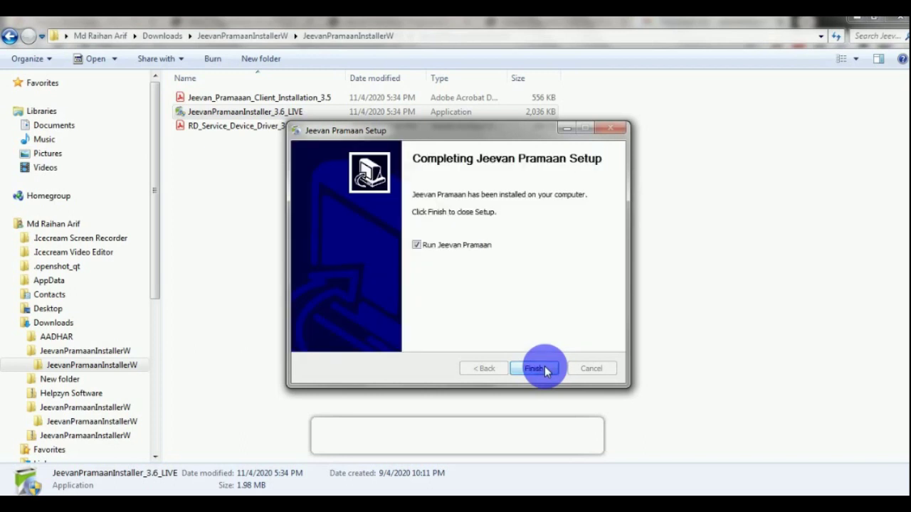
left_click(545, 370)
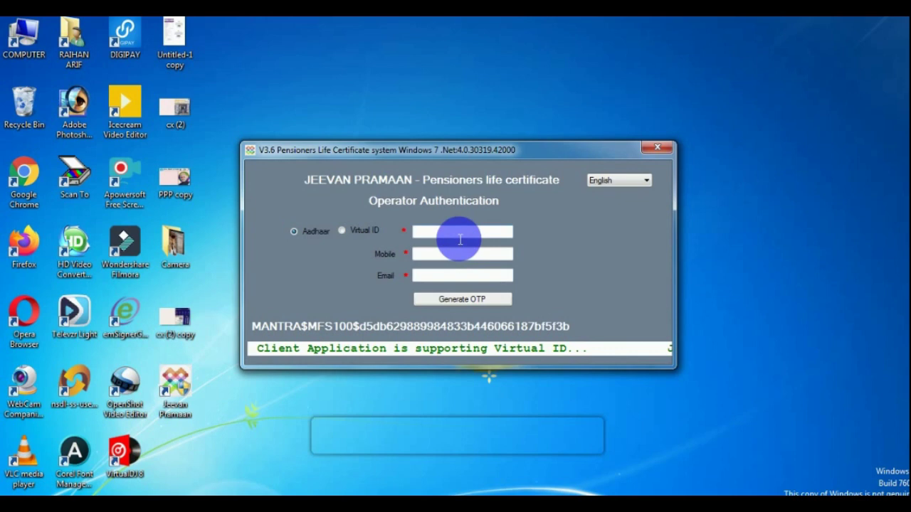
Enter the operator's Aadhaar number and mobile number, then confirm the received one-time code.
left_click(461, 240)
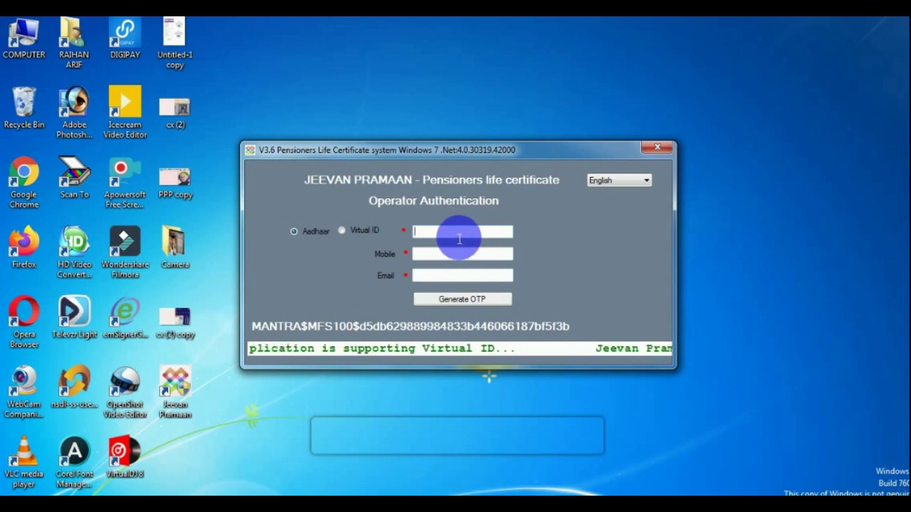
key("alt+Tab")
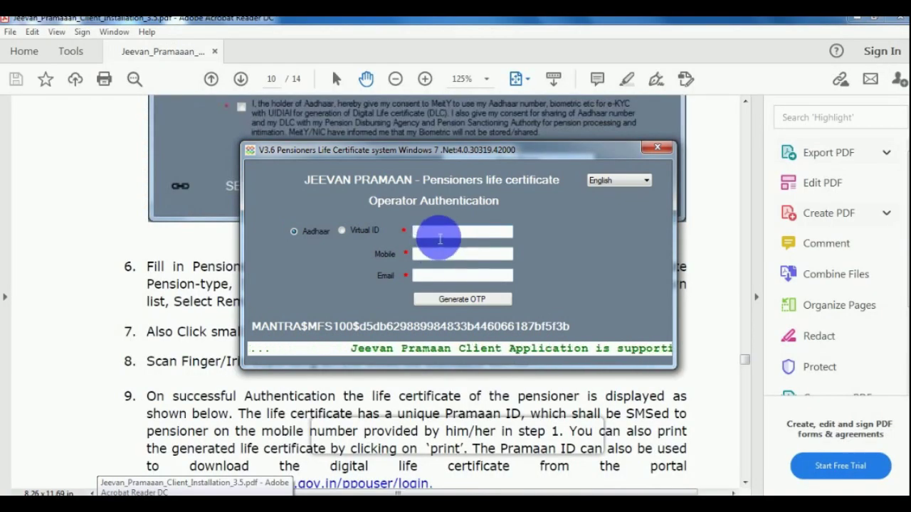
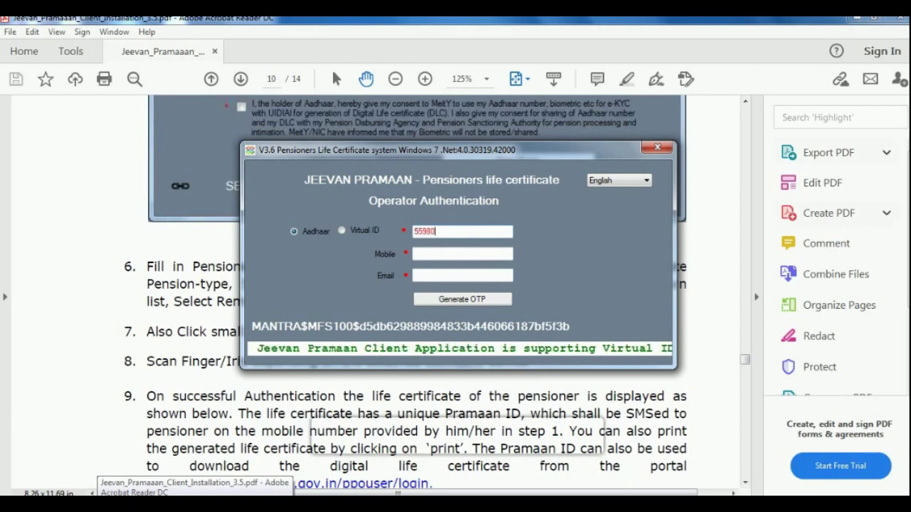
key("Tab")
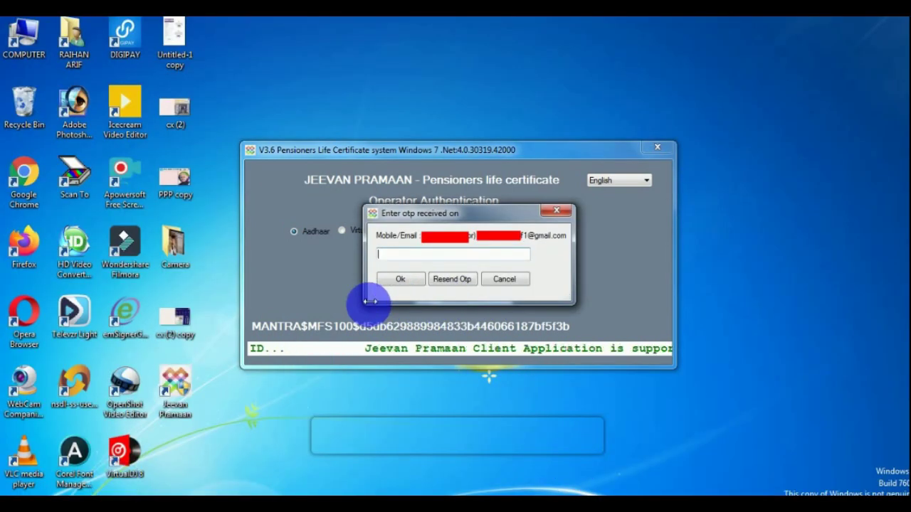
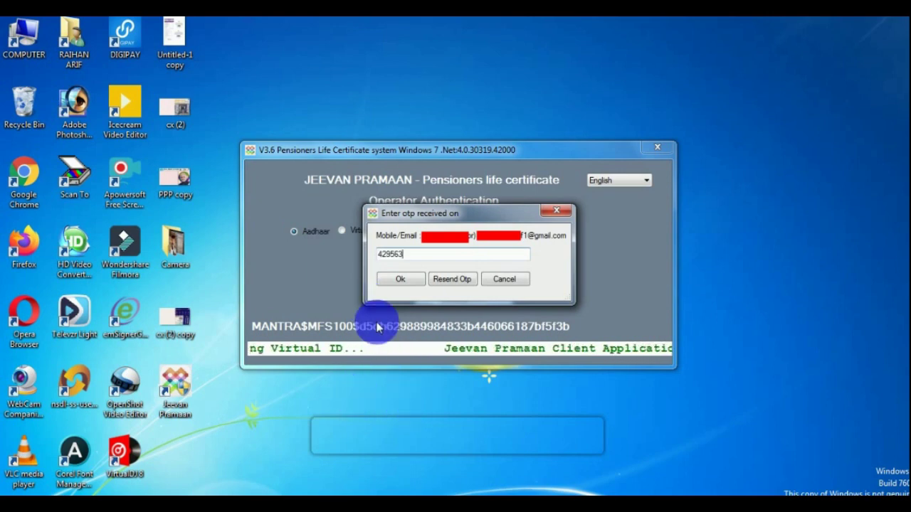
left_click(403, 280)
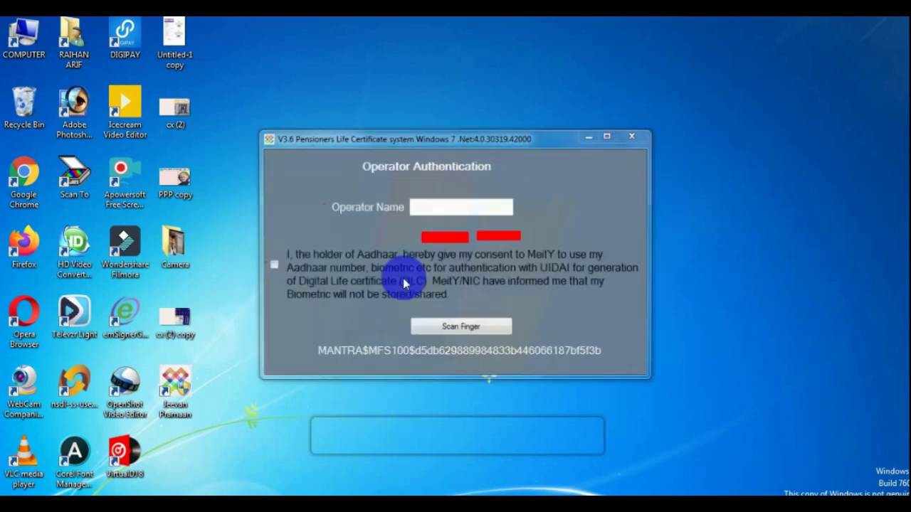
Enter the operator's name, tick Aadhaar consent, and dismiss the authentication success message.
left_click(430, 213)
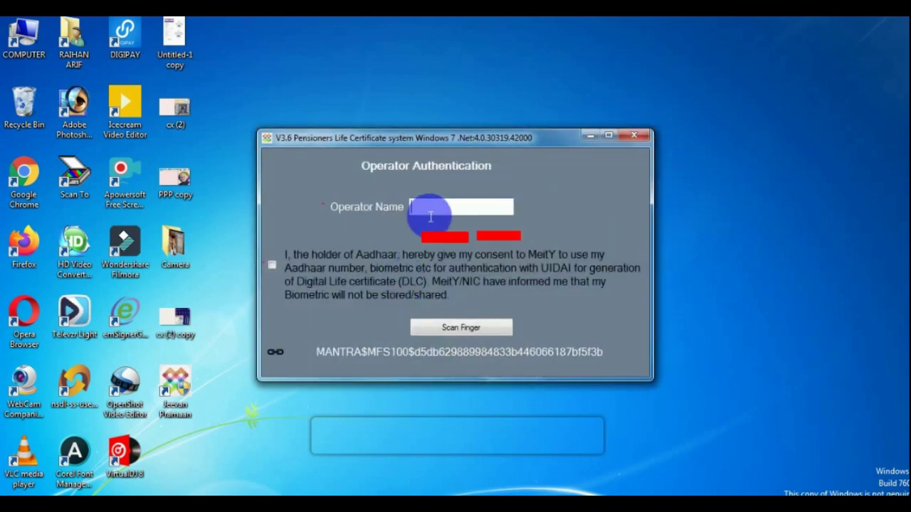
left_click(277, 266)
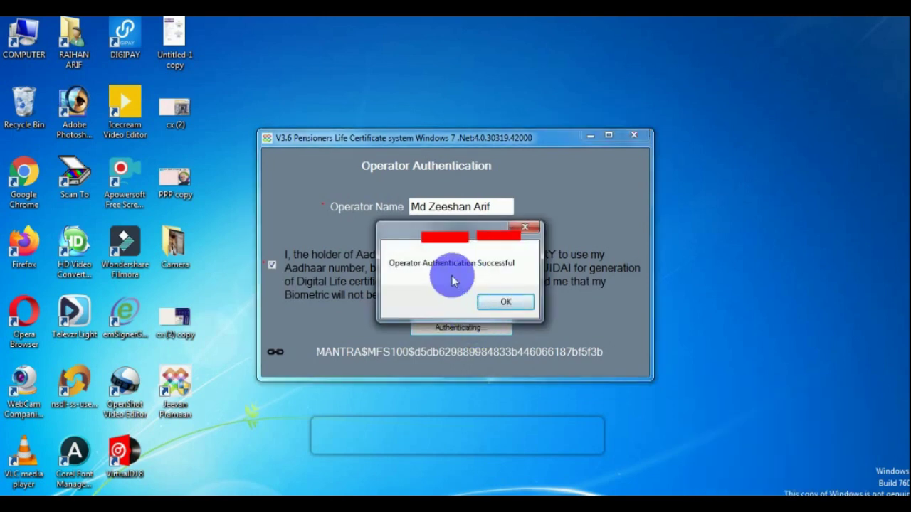
left_click(507, 303)
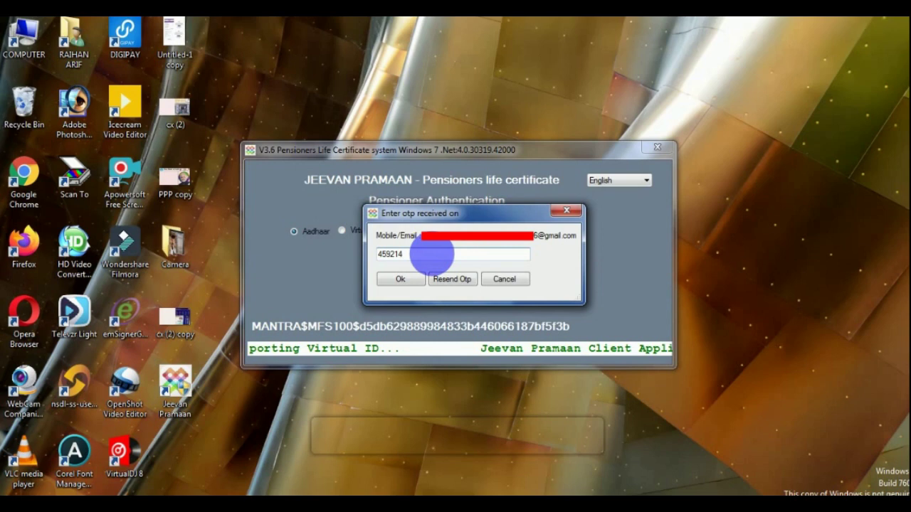
Confirm the pensioner's one-time code to open the pensioner details form.
left_click(402, 279)
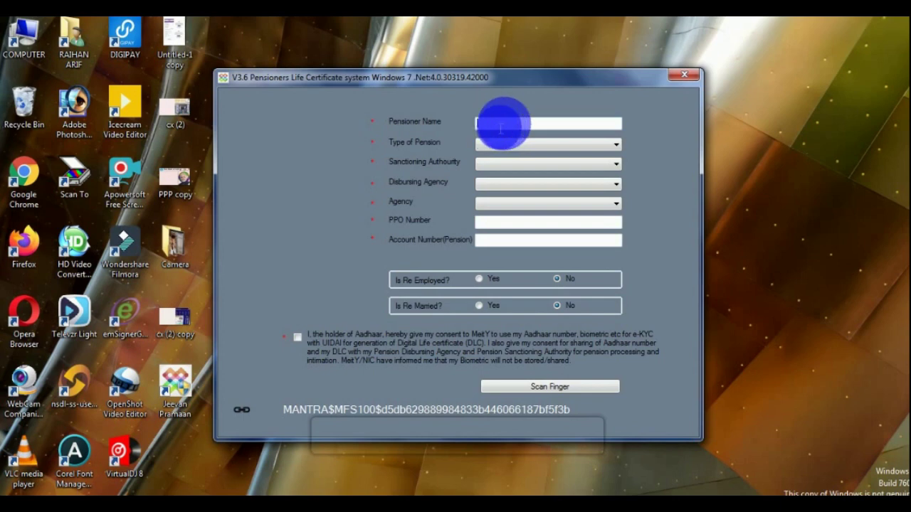
Set Type of Pension to Service and enter the pensioner's name.
left_click(490, 144)
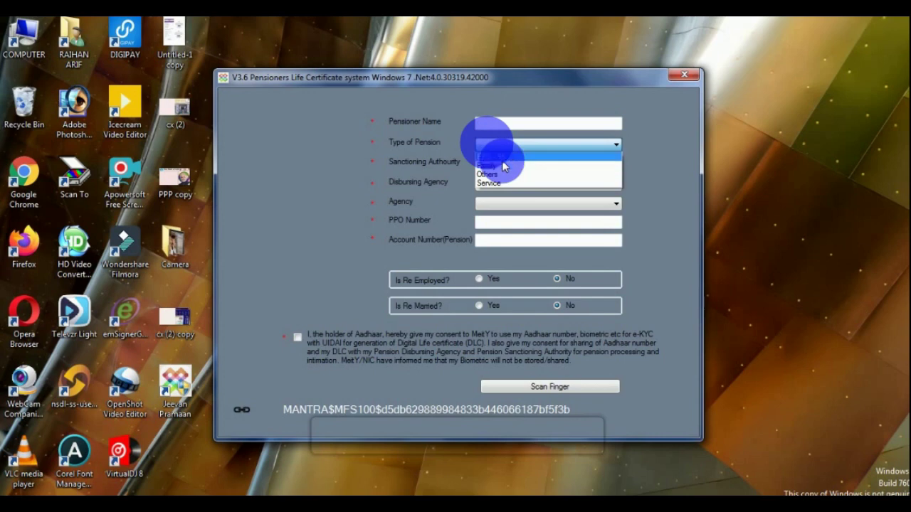
left_click(506, 184)
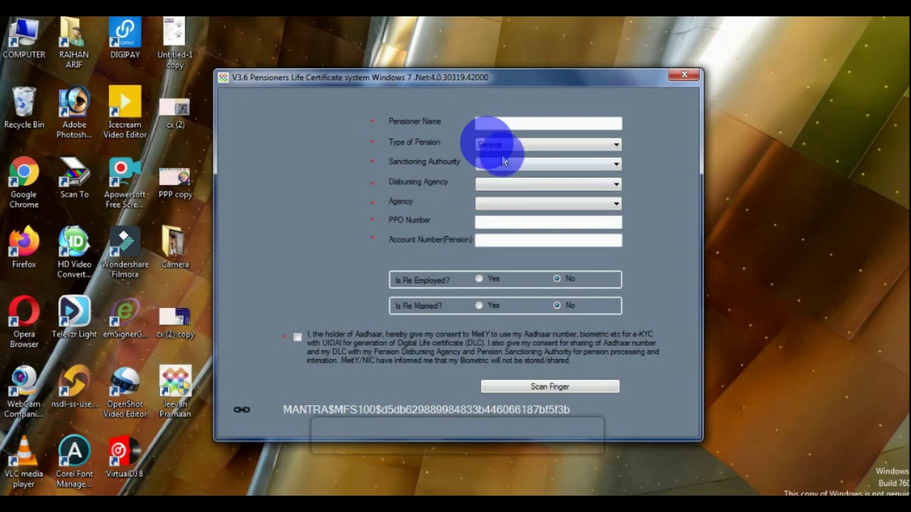
left_click(494, 123)
Pick State Government Bihar as the sanctioning authority.
left_click(512, 171)
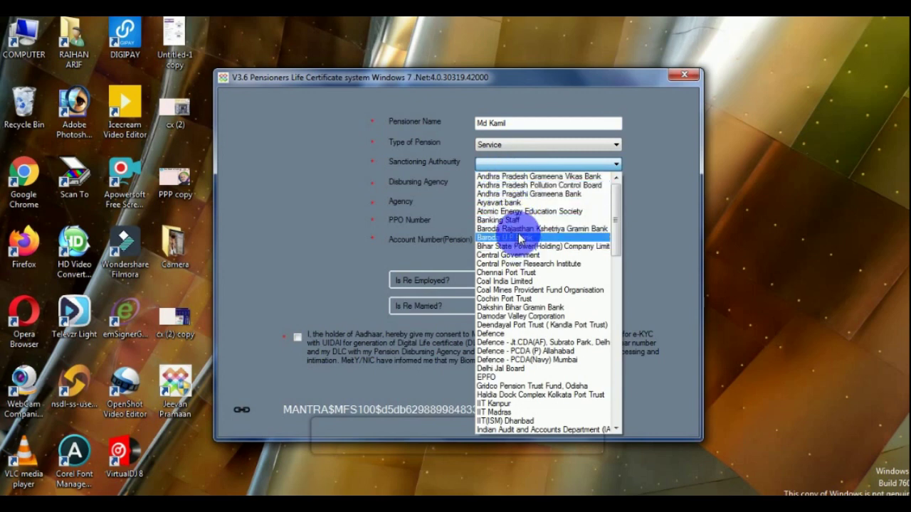
scroll(526, 258, "down", 1)
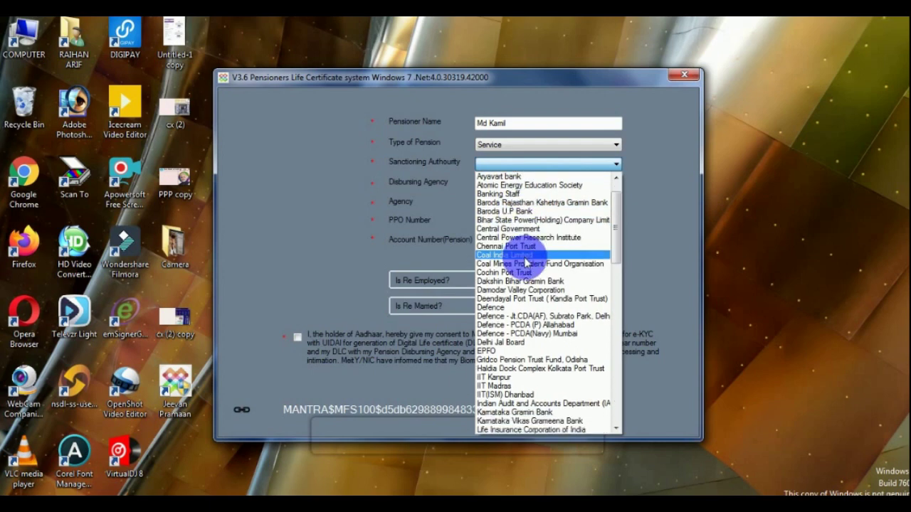
scroll(527, 265, "down", 1)
scroll(541, 282, "down", 1)
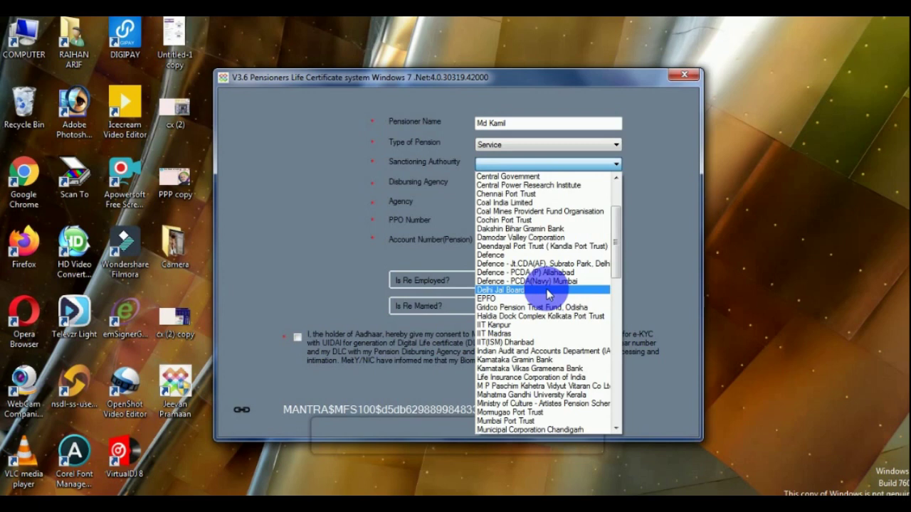
scroll(548, 294, "down", 5)
left_click(511, 277)
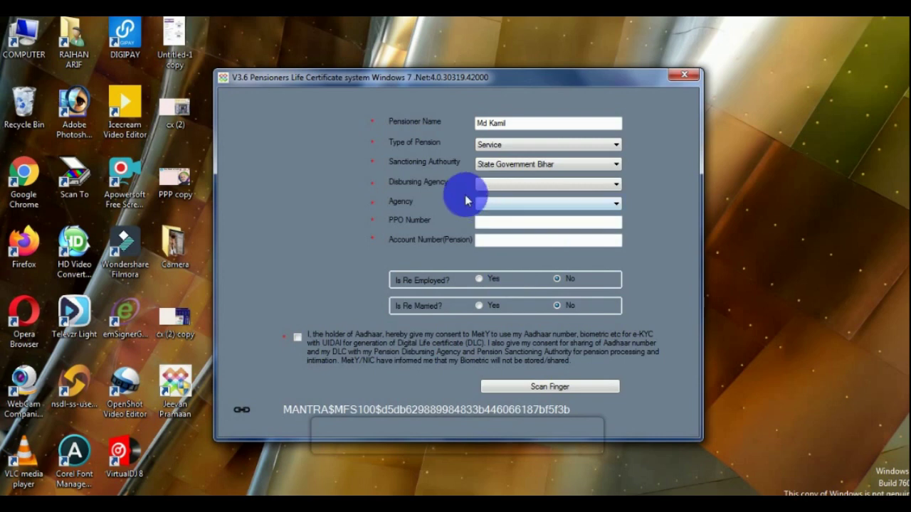
Set disbursing agency to Bank and agency to State Bank of India.
left_click(487, 185)
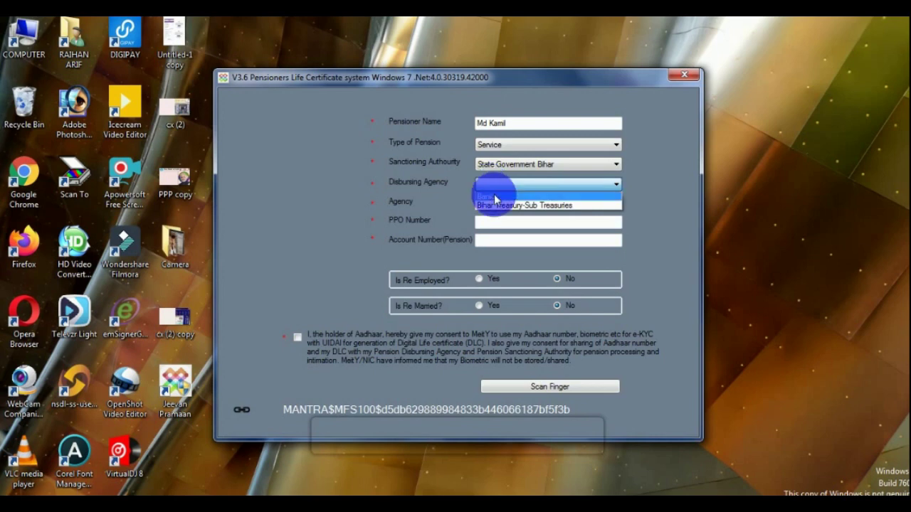
left_click(496, 198)
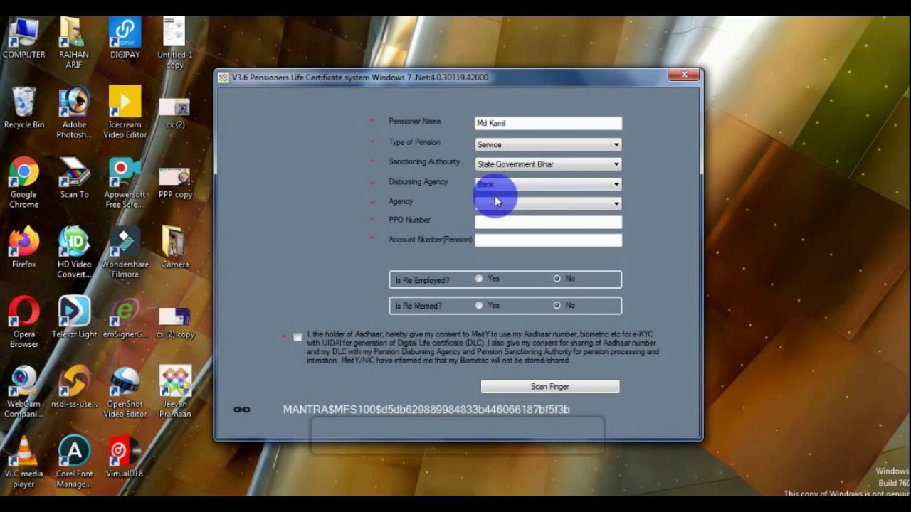
left_click(499, 207)
scroll(502, 242, "down", 3)
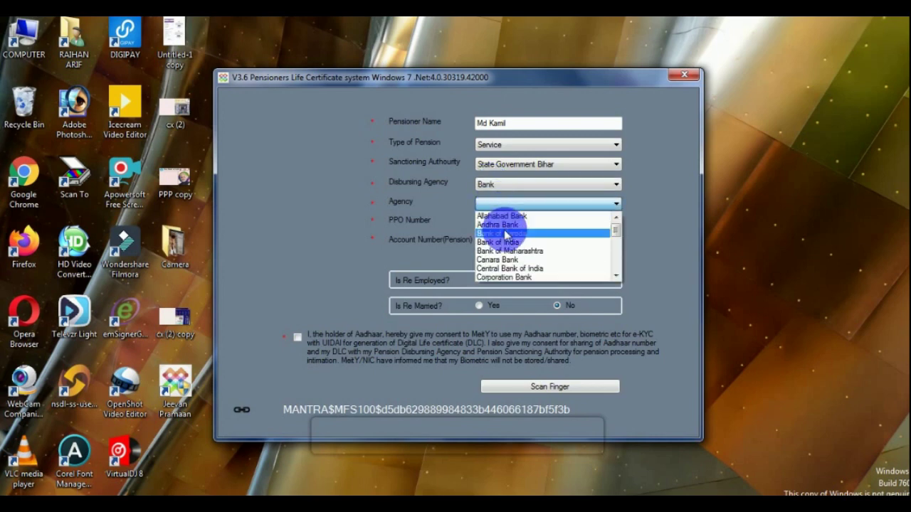
scroll(507, 257, "down", 4)
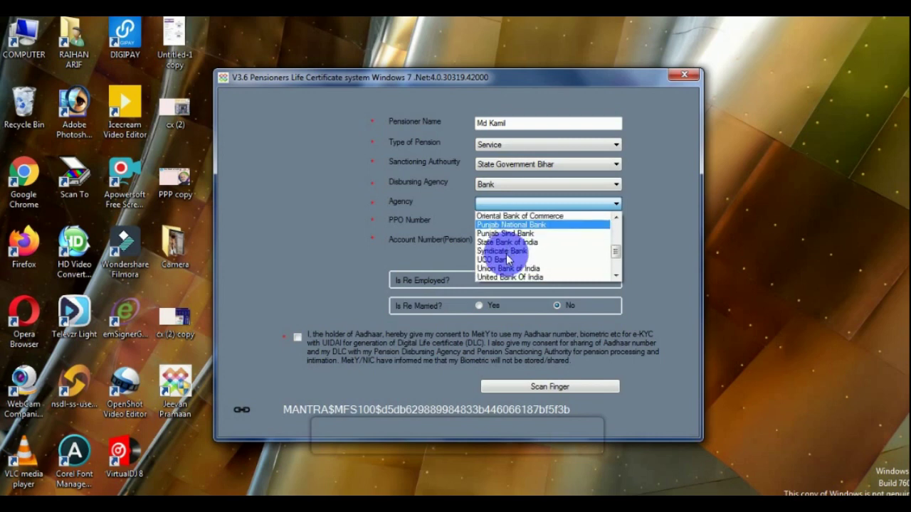
left_click(509, 247)
Fill the PPO and pension account number fields, keep re-employed at No, and give consent.
left_click(508, 228)
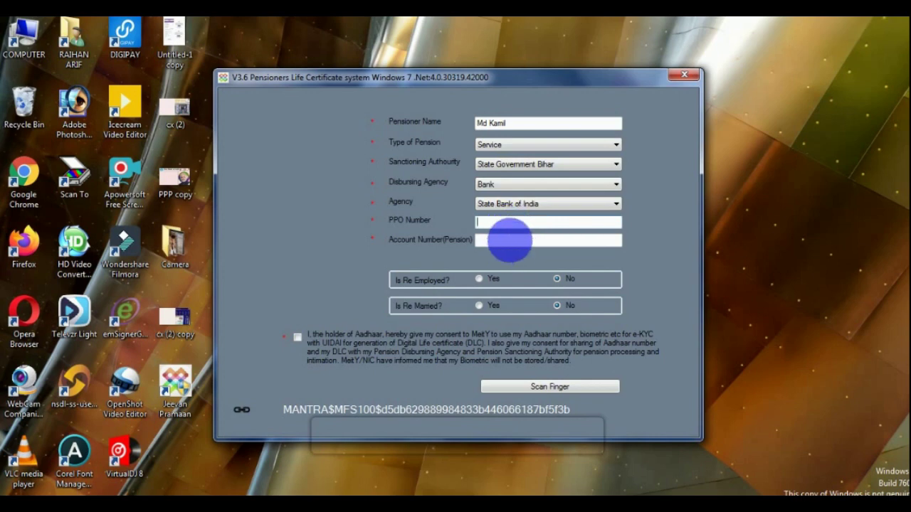
left_click(509, 241)
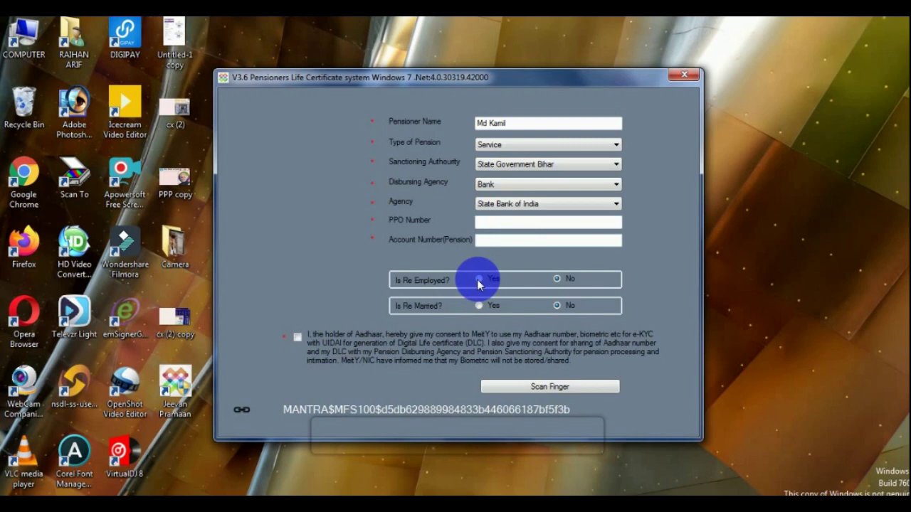
left_click(478, 281)
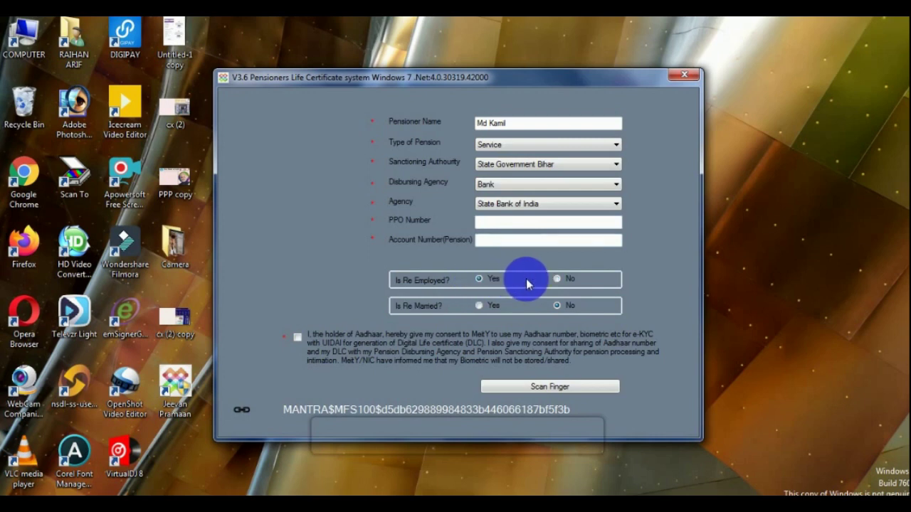
left_click(557, 281)
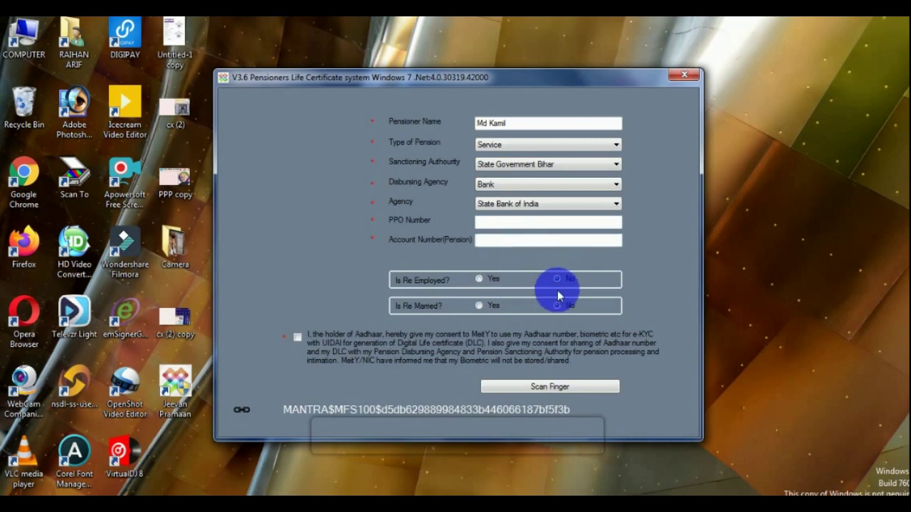
left_click(297, 337)
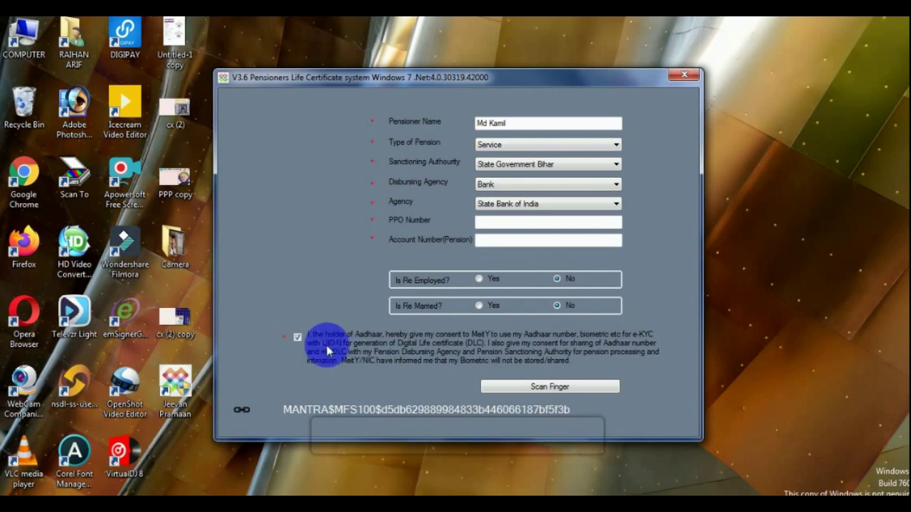